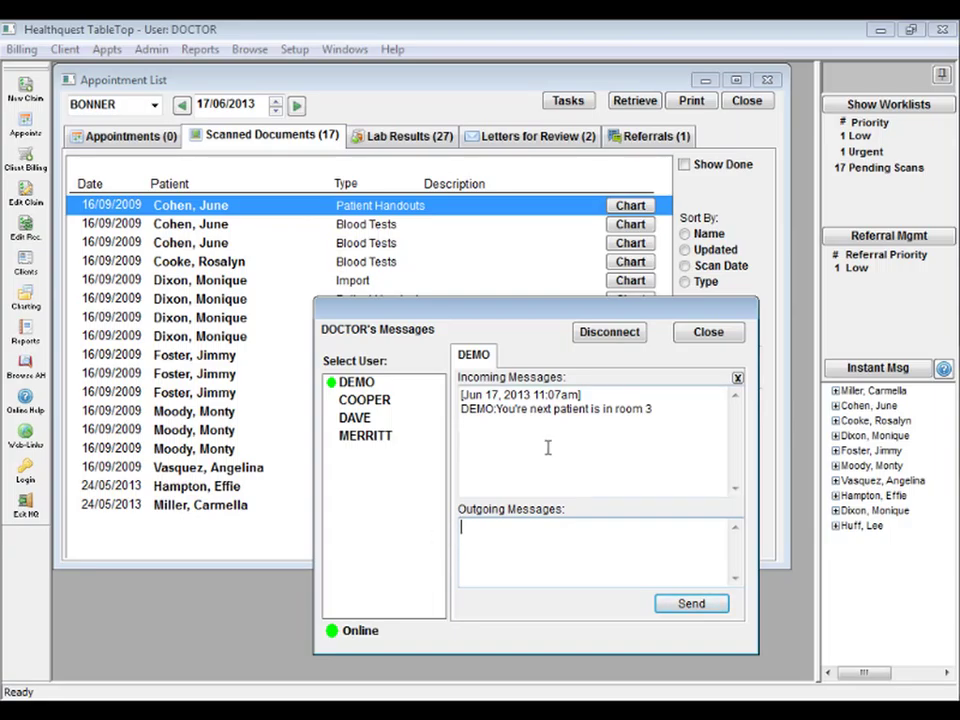
Step: Close the instant messages and open the scanned Ultrasound document dated 24/05/2013
left_click(700, 333)
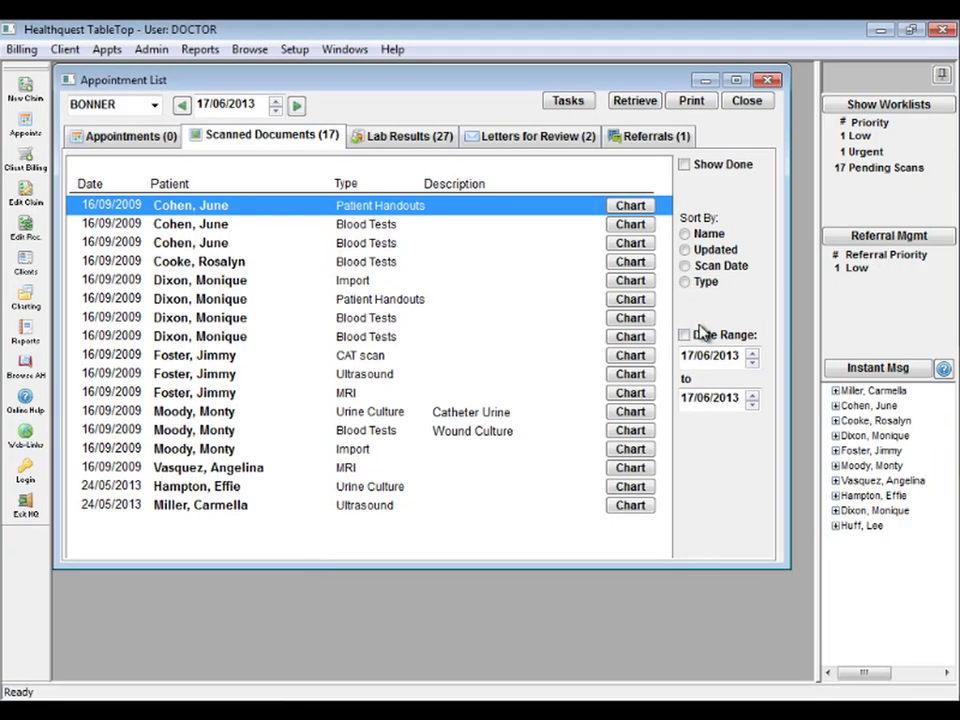
double_click(315, 505)
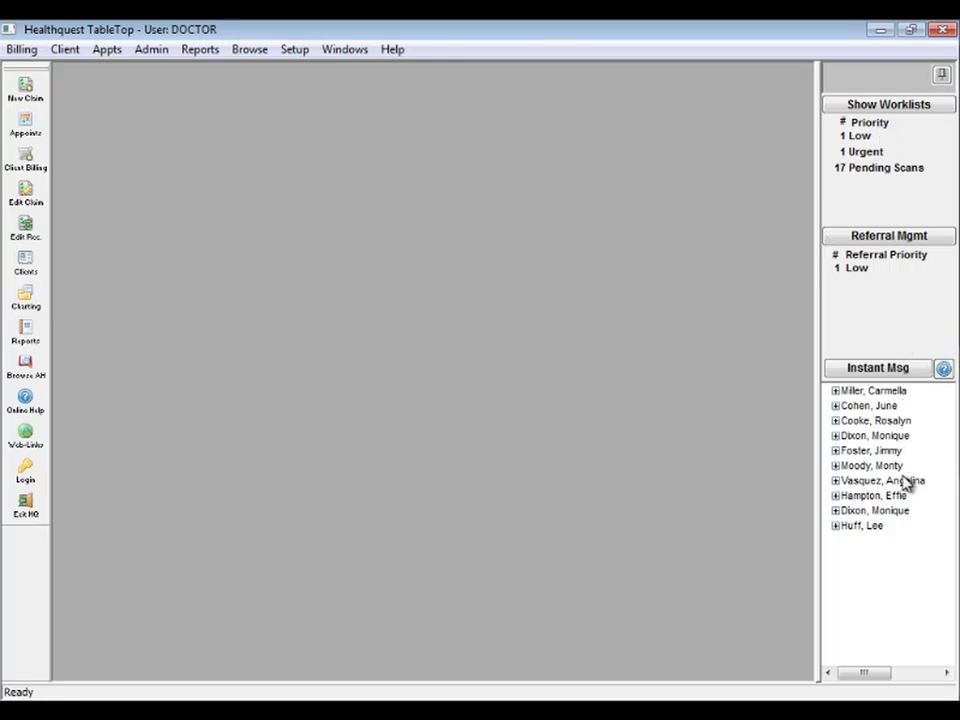
Step: Set the worklist sidebar to auto-hide and log back in as DOCTOR with the account password
left_click(940, 77)
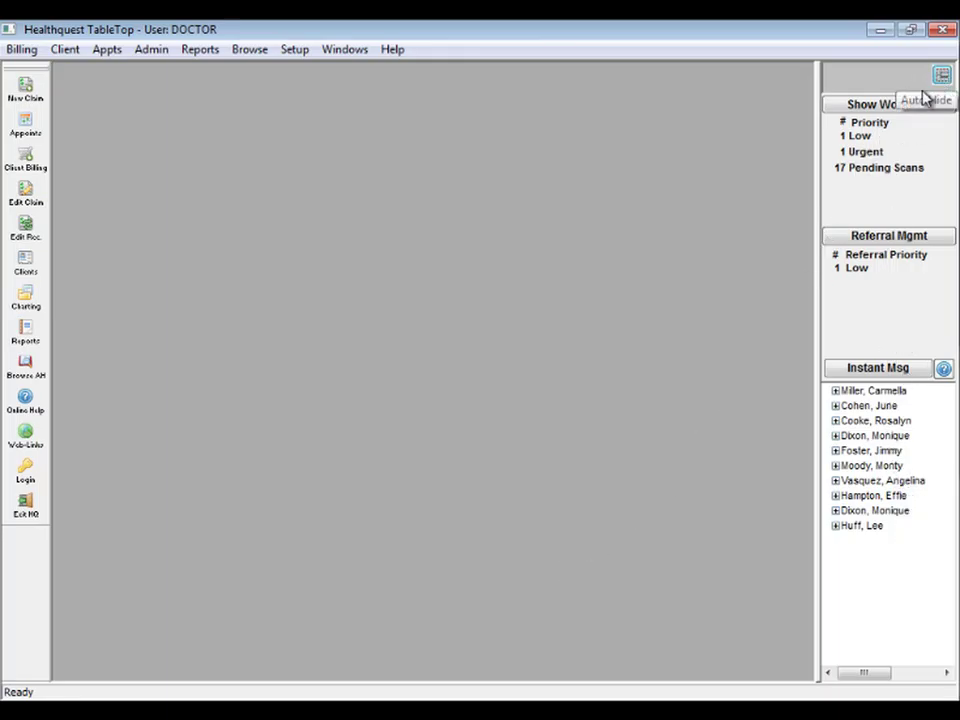
left_click(37, 472)
type("DOCTOR")
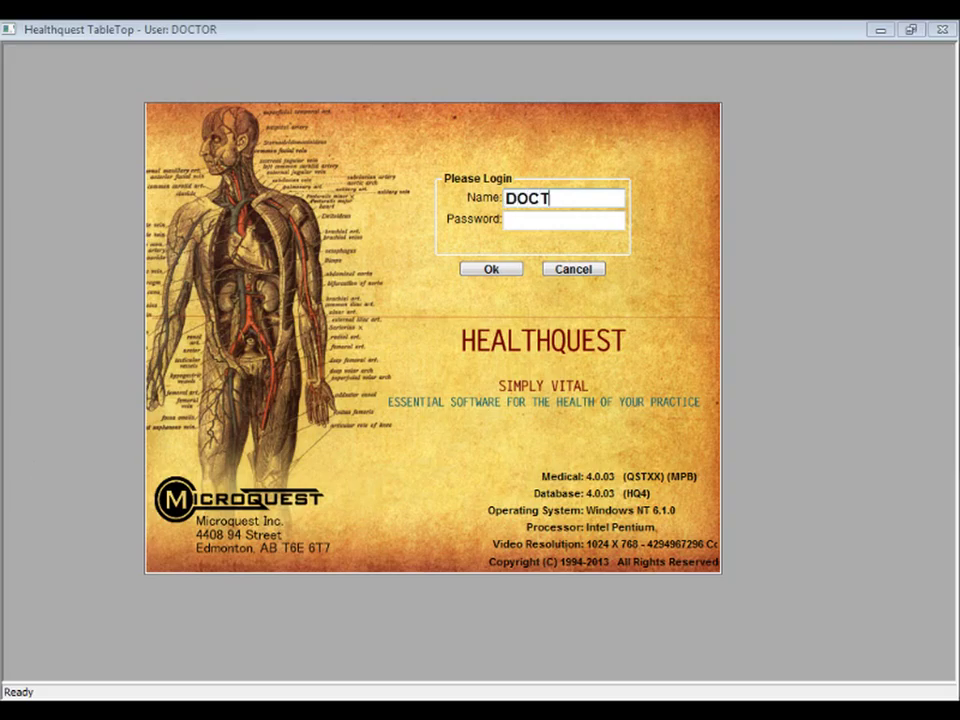
key("Tab")
type("*********")
key("Return")
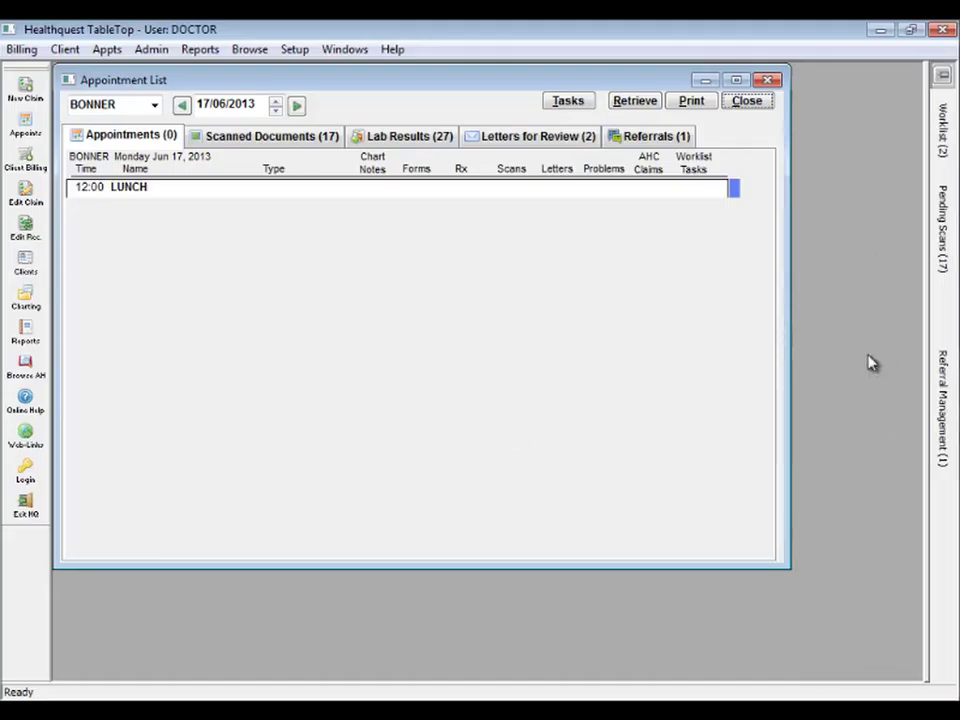
Step: Reveal the hidden worklist sidebar and toggle its auto-hide setting
mouse_move(953, 214)
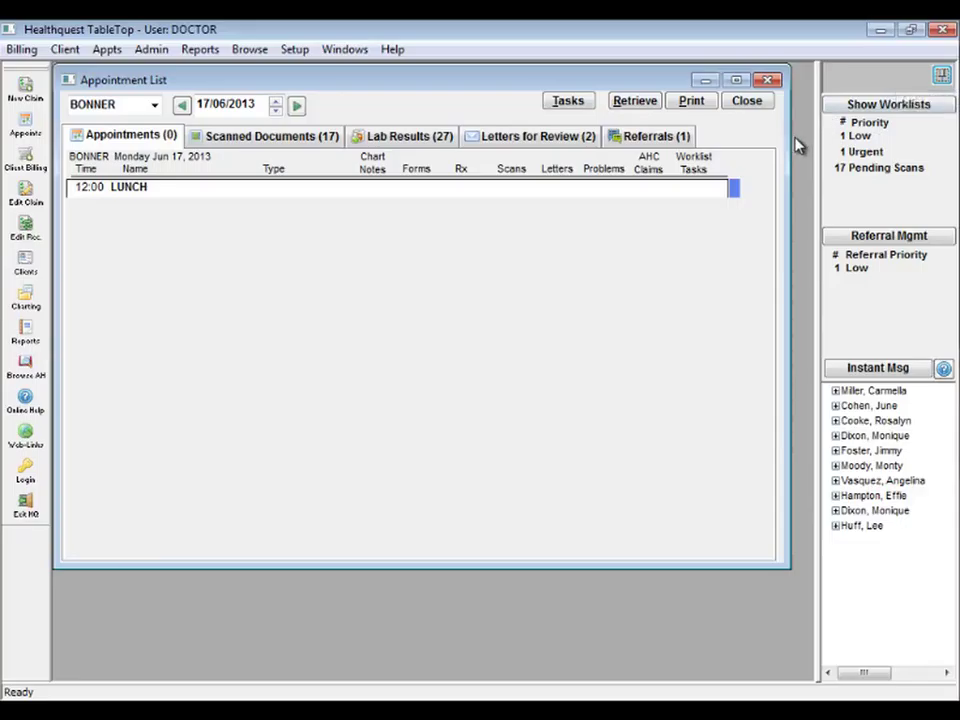
left_click(943, 77)
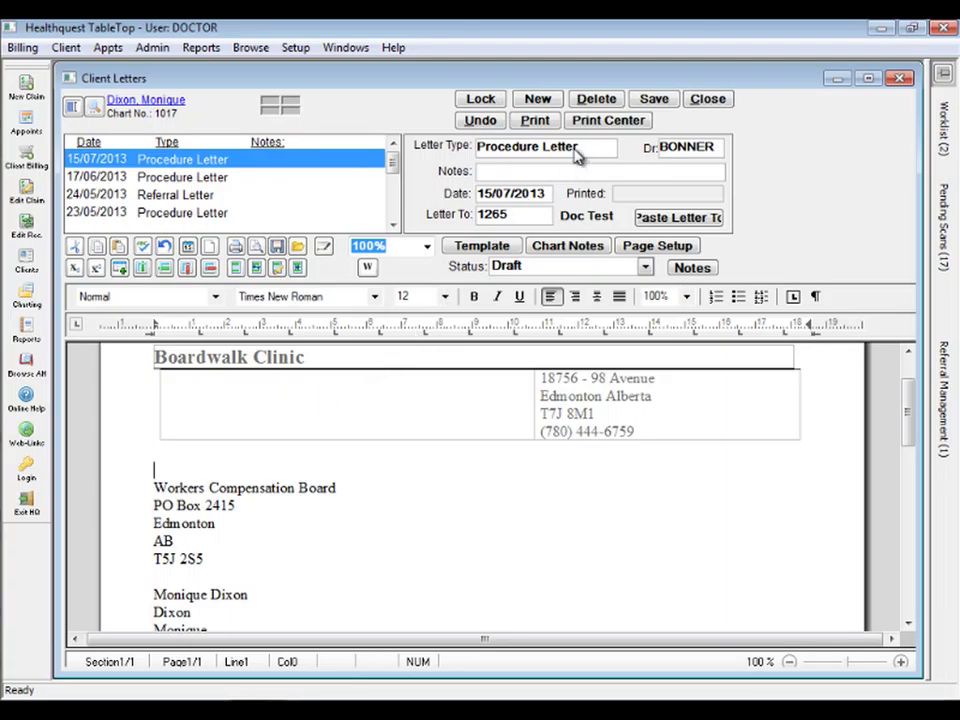
Step: Save the procedure letter dated 15/07/2013 and select the procedure letter dated 17/06/2013
left_click(655, 97)
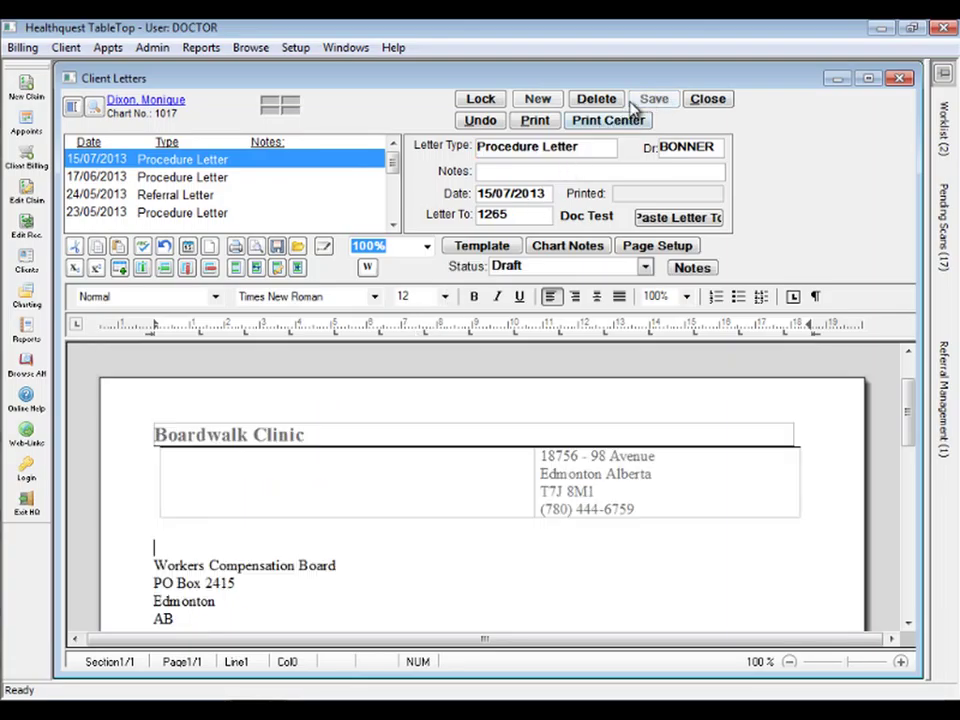
left_click(211, 178)
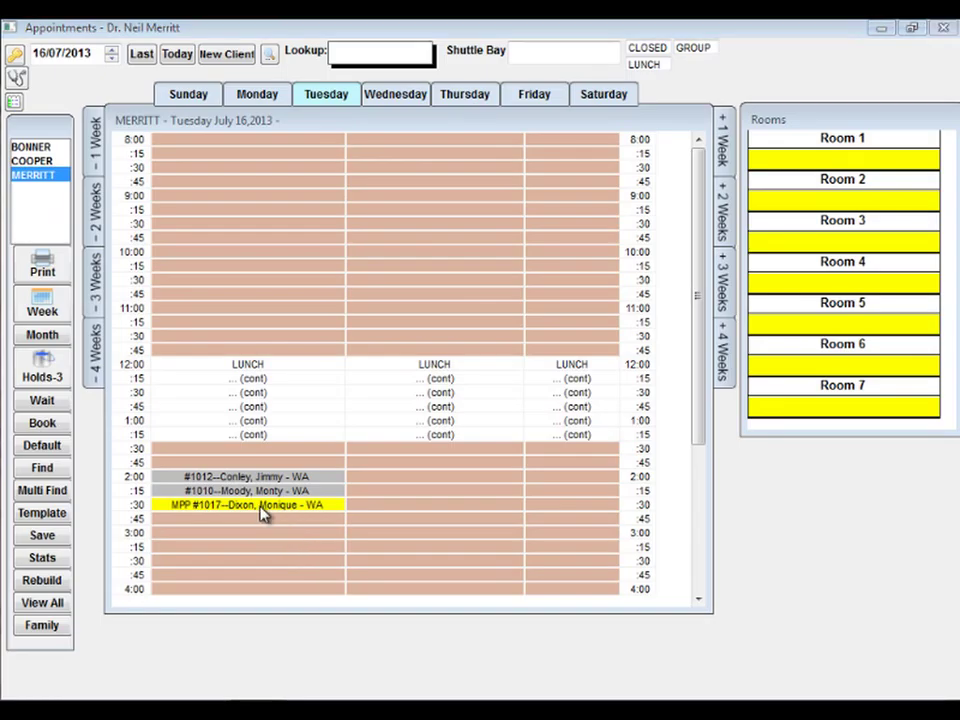
Step: Send the Appointment Reminder text message template to the patient of the 2:30 walk-in appointment and close the appointment details
double_click(263, 508)
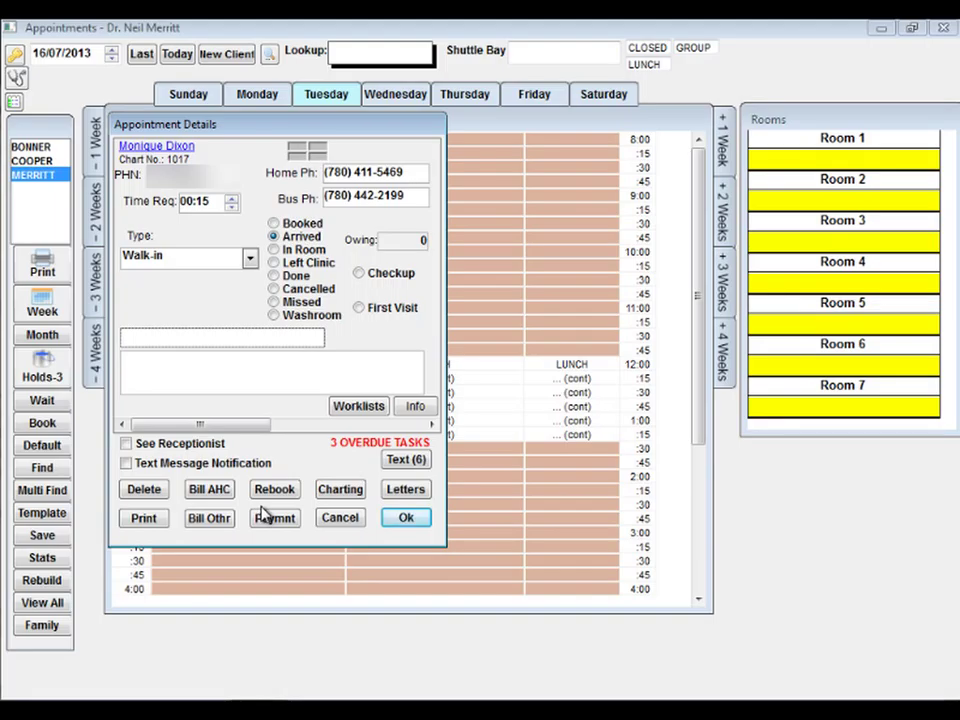
left_click(405, 462)
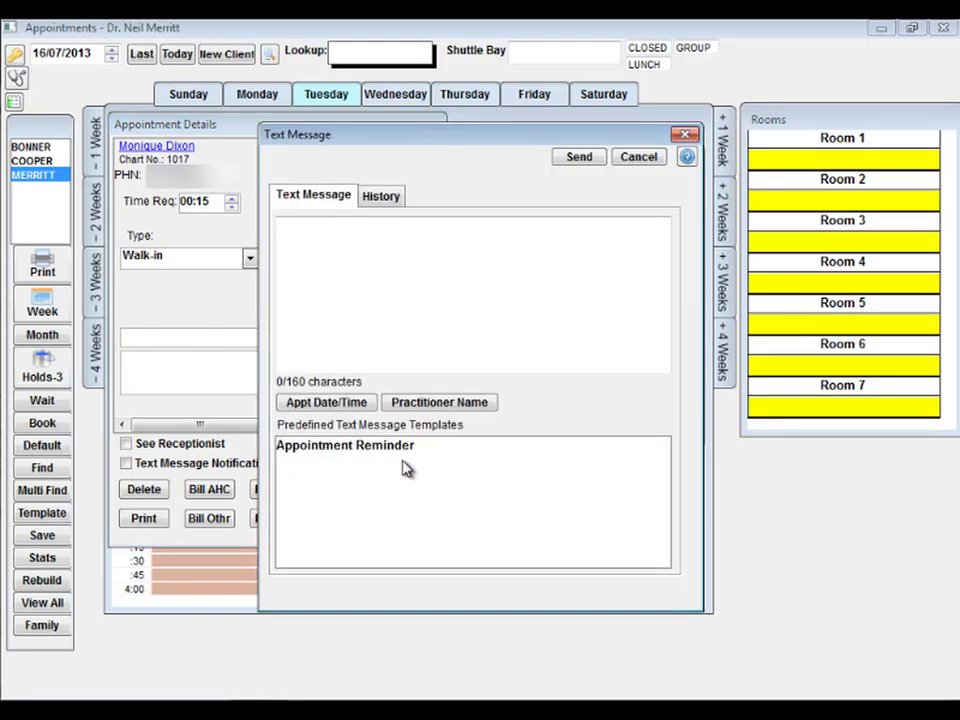
left_click(396, 447)
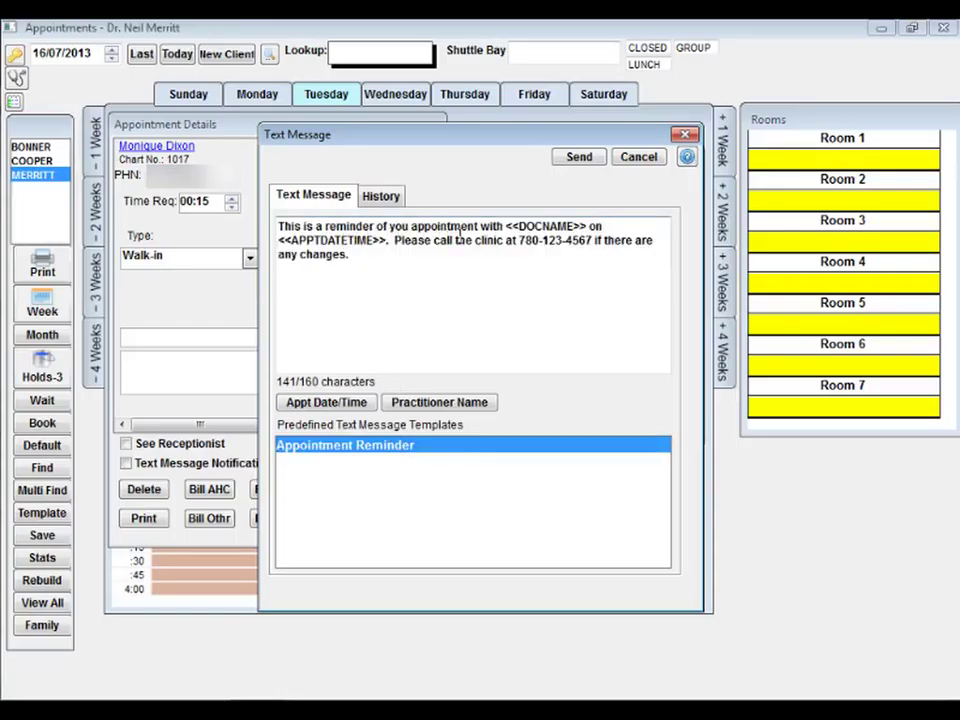
left_click(584, 164)
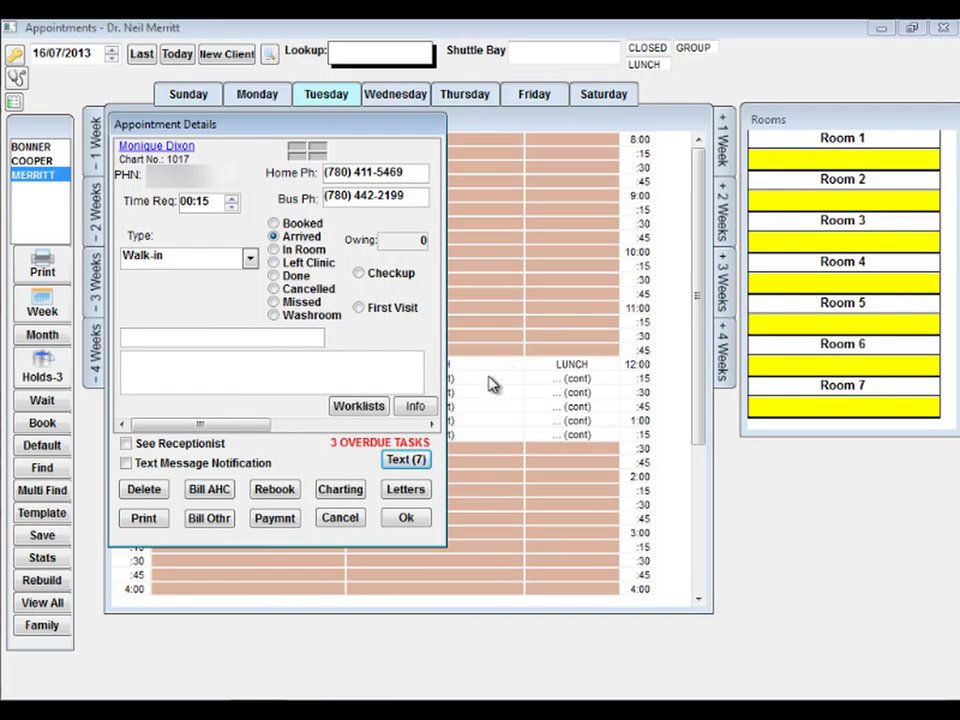
left_click(406, 517)
Step: Review the patient notification text message options for the appointment scheduler in Program Setup
left_click(15, 76)
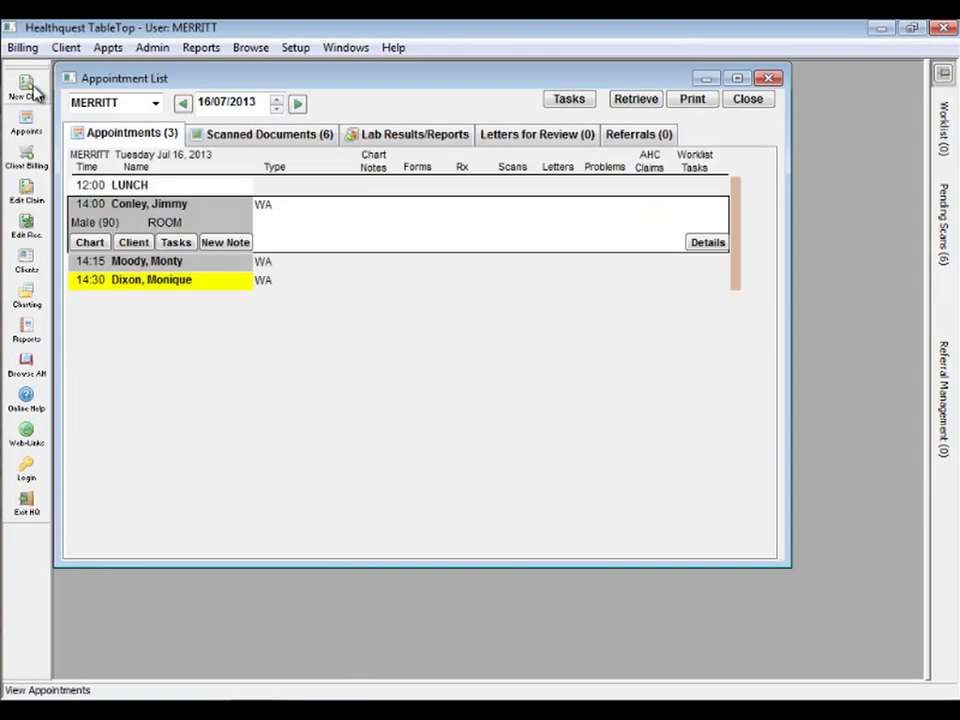
left_click(293, 47)
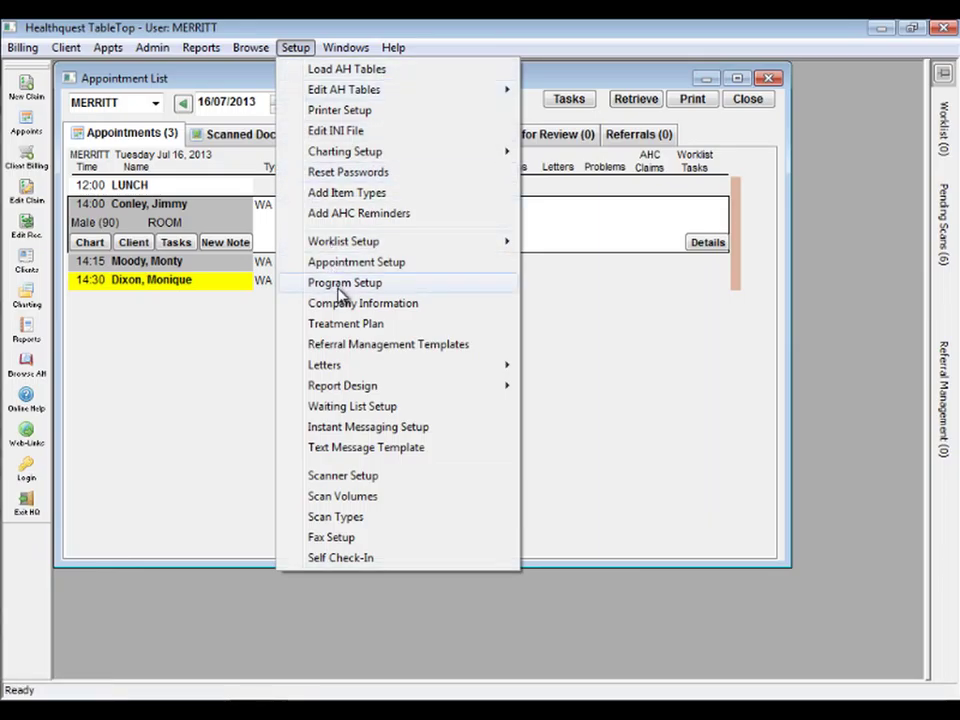
left_click(341, 285)
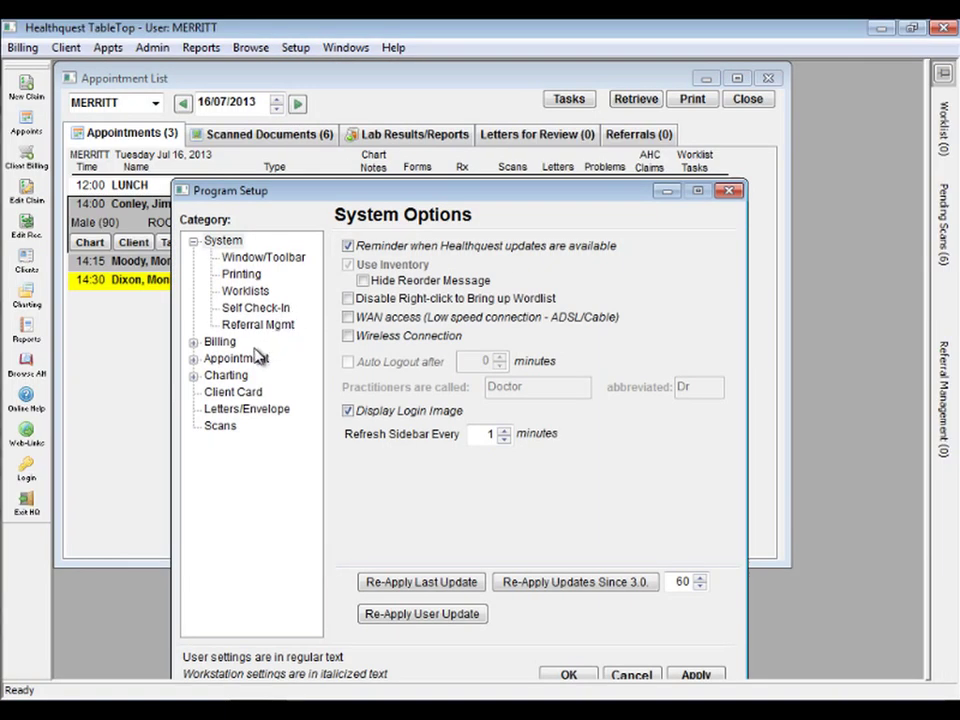
left_click(193, 358)
left_click(240, 375)
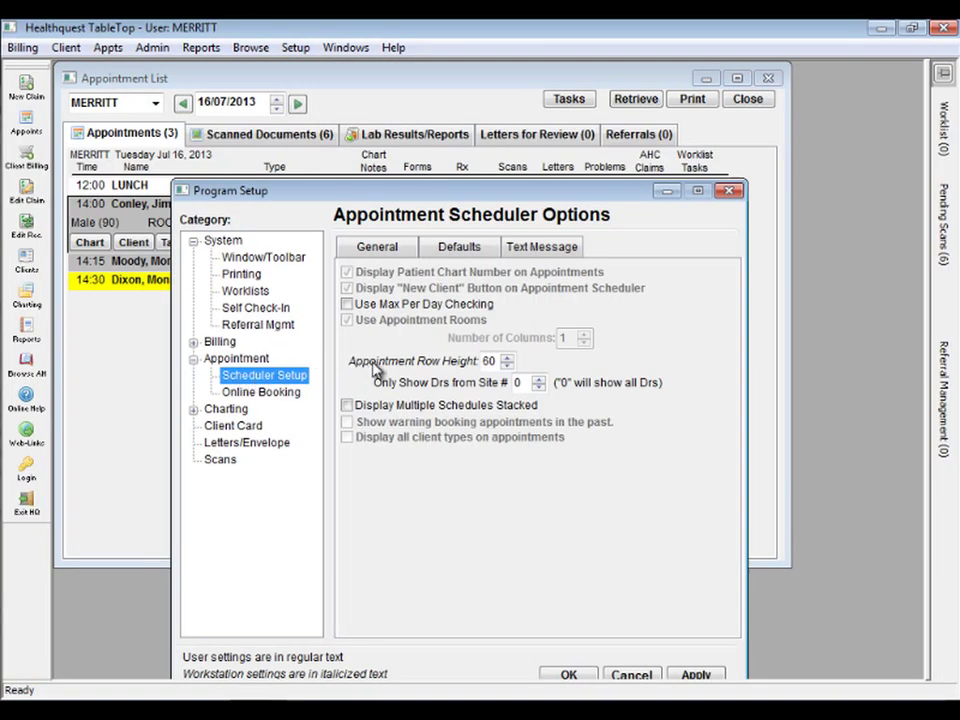
left_click(505, 247)
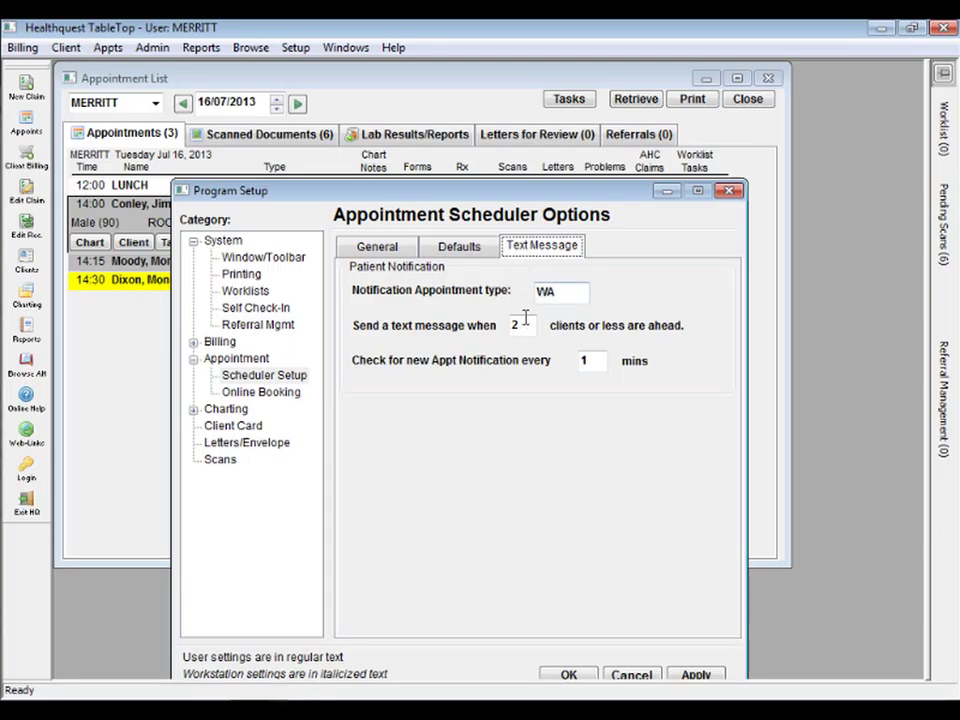
left_click(568, 678)
Step: Turn on text message notification for the 2:30 walk-in appointment in the scheduler
left_click(26, 128)
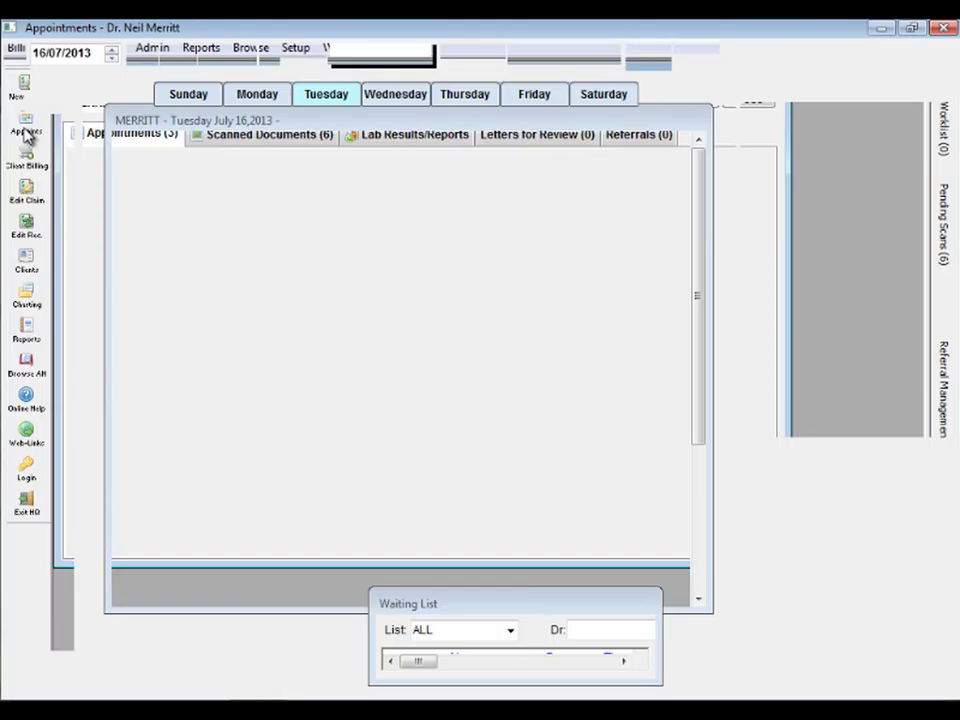
double_click(200, 505)
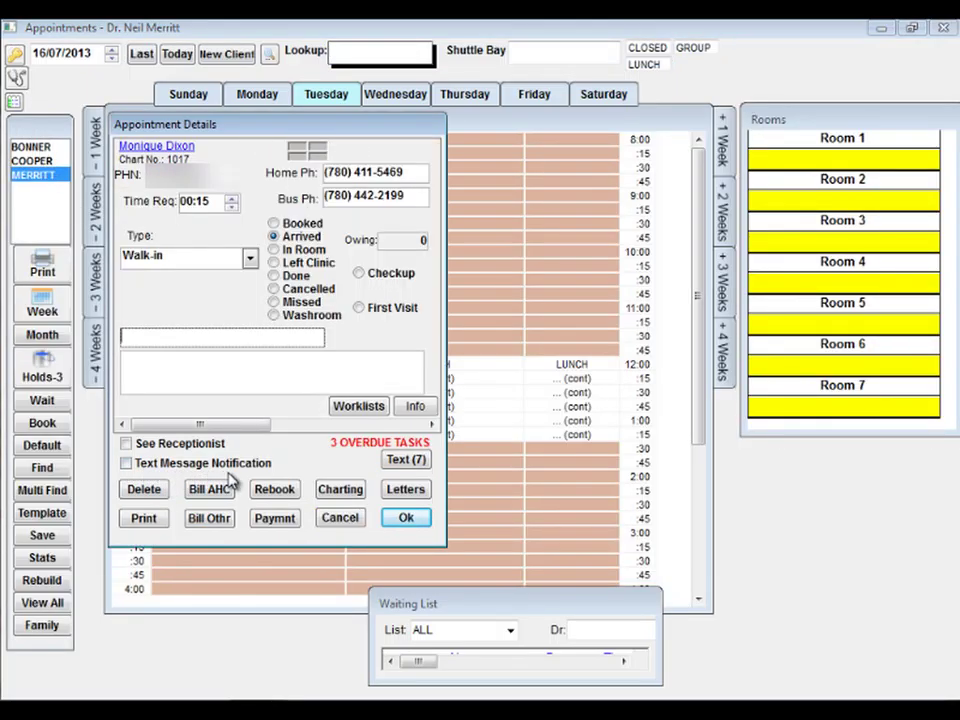
left_click(126, 463)
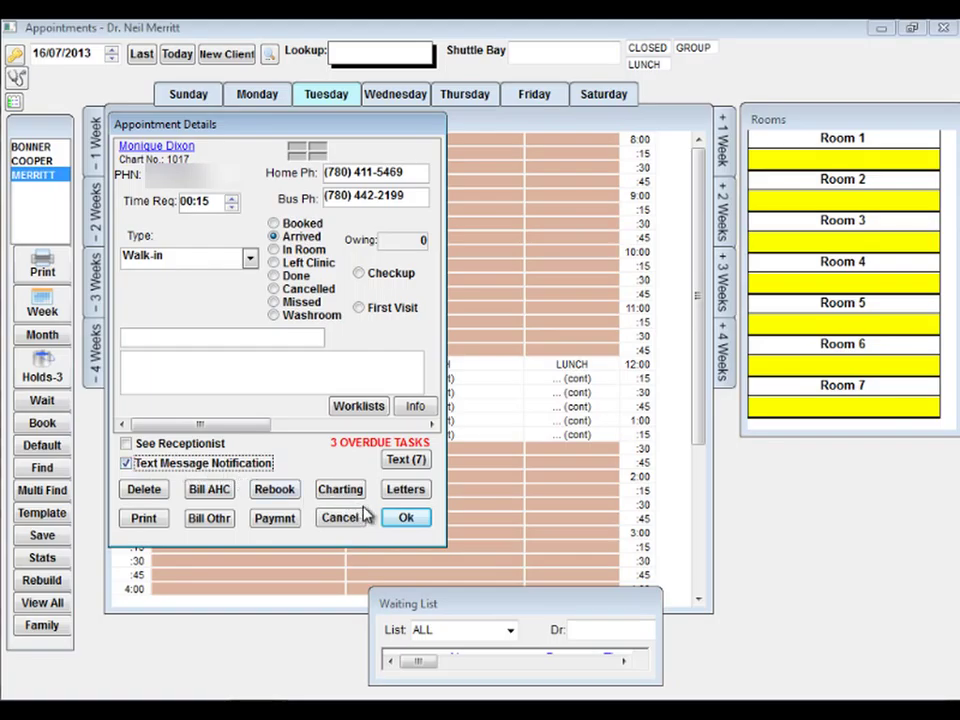
left_click(390, 522)
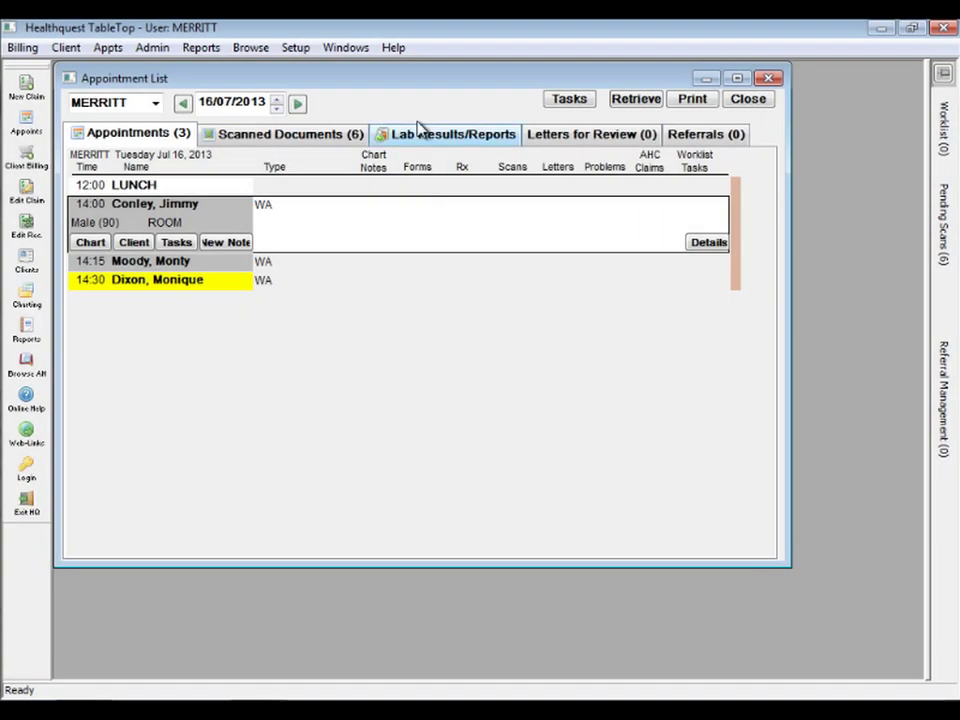
Step: Send the instant message "Hello there" to the colleague who is online
left_click(403, 49)
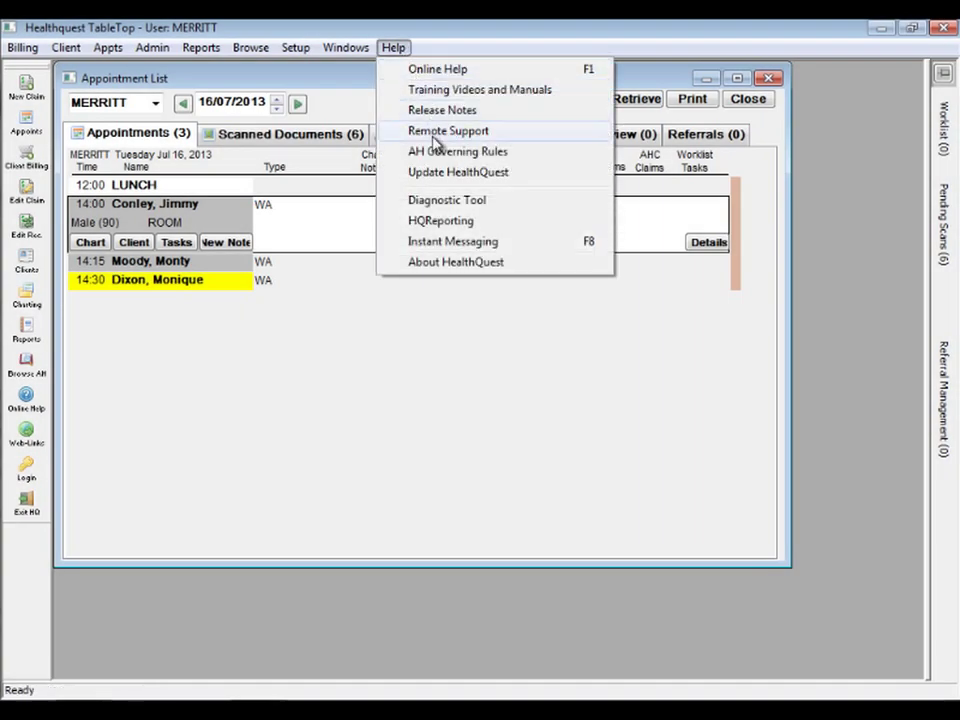
left_click(436, 245)
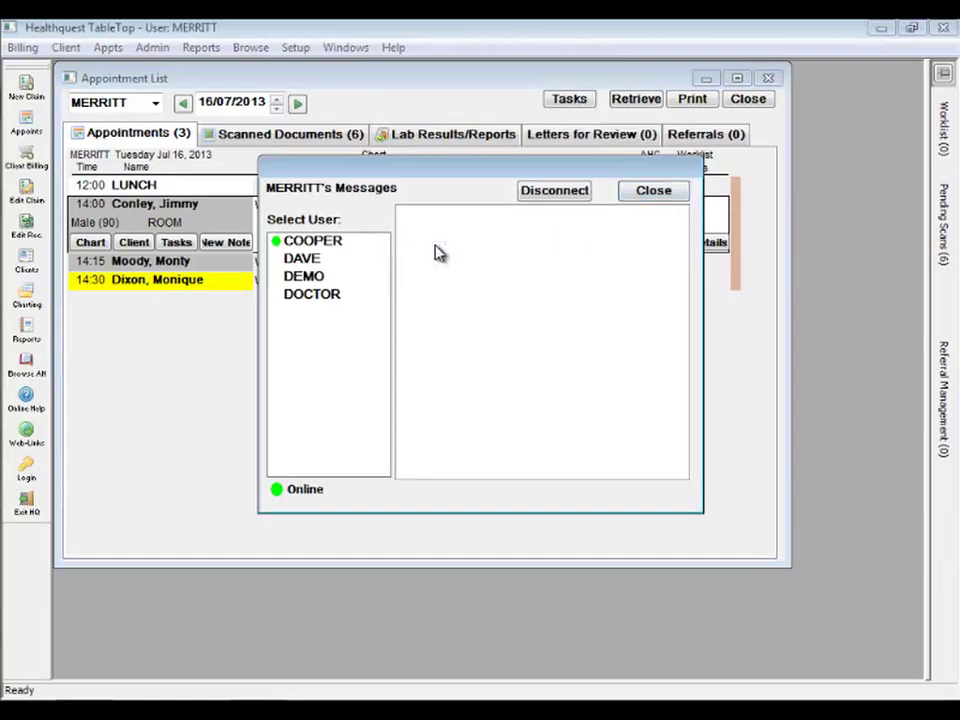
left_click(343, 246)
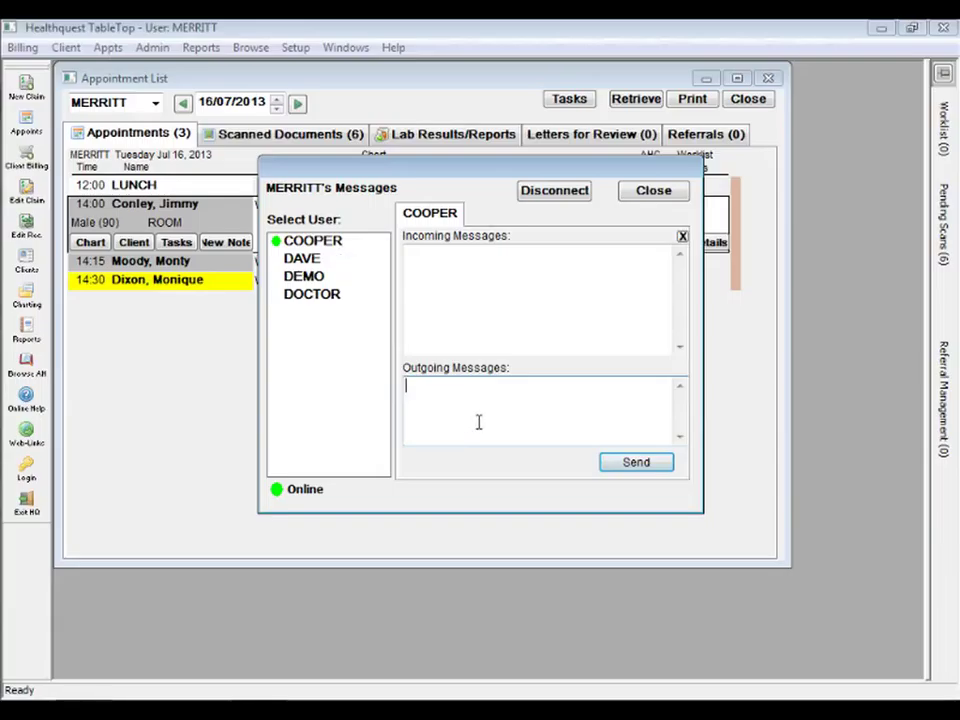
type("Hello there")
key("Return")
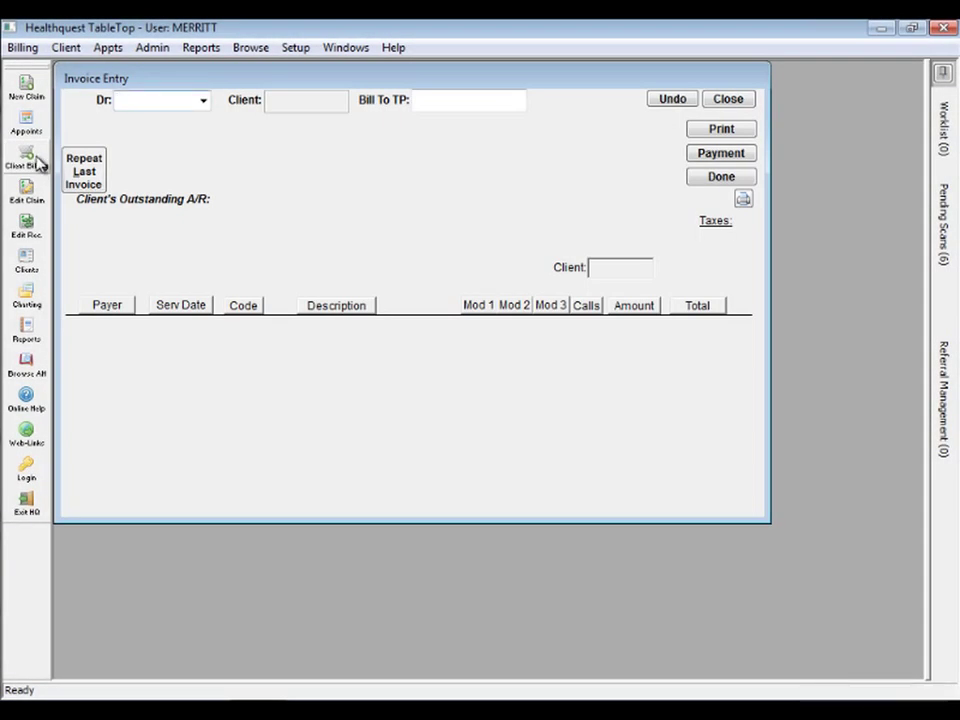
Step: Choose the logged-in doctor for the new invoice and look up the client by surname
left_click(203, 100)
left_click(172, 147)
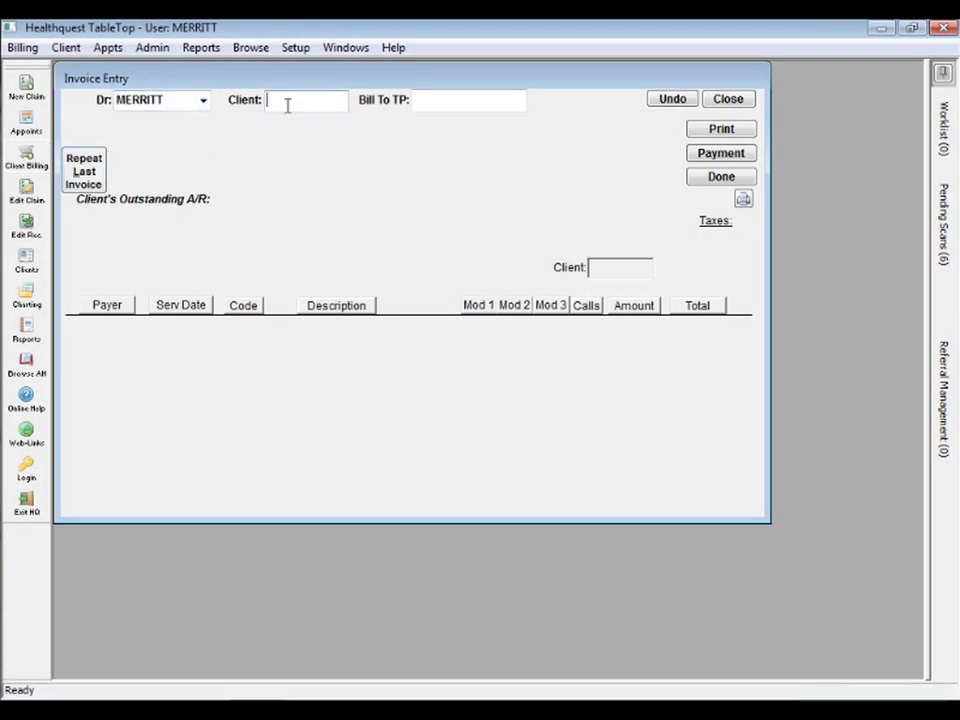
type("dixon")
key("Return")
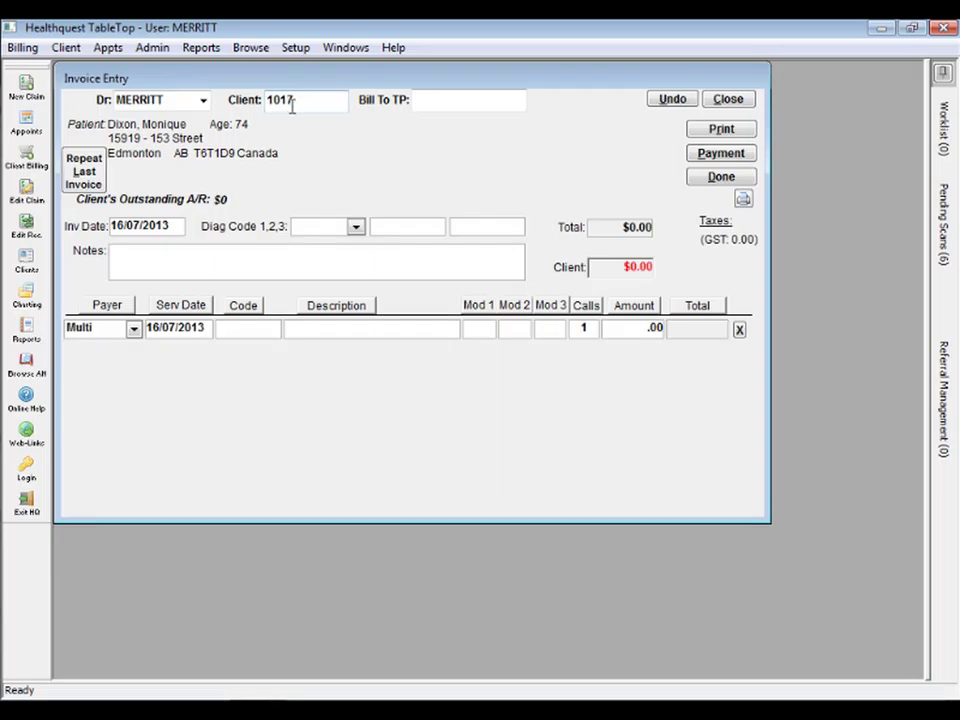
Step: Examine the client's third-party coverage details for Manulife Insurance Company and Workers Compensation Board, and close the client record
left_click(33, 282)
left_click(281, 140)
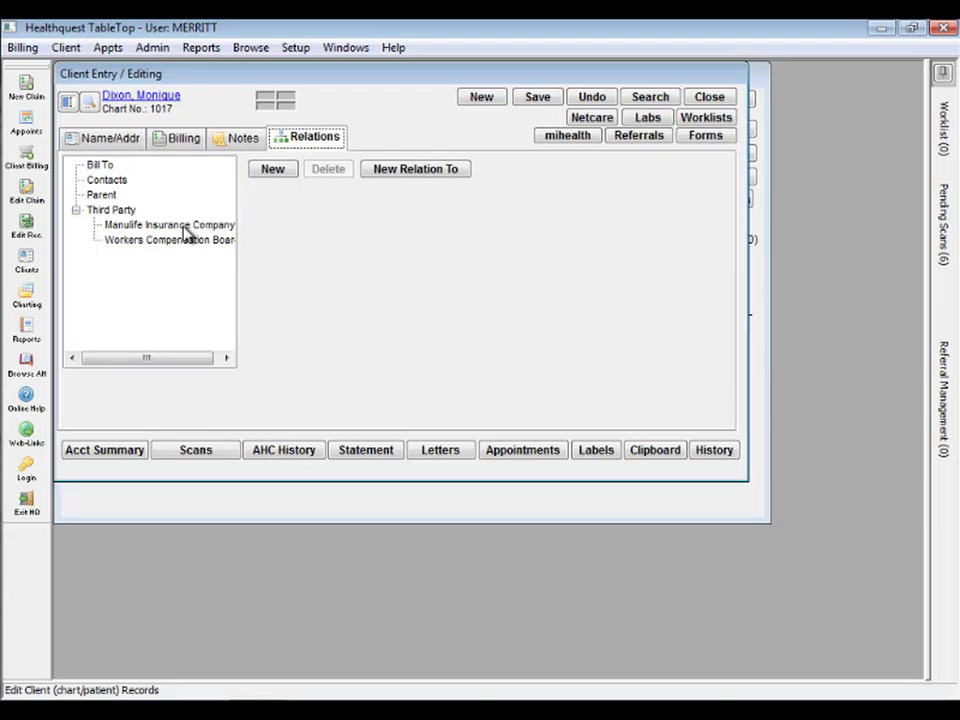
left_click(122, 224)
left_click(124, 241)
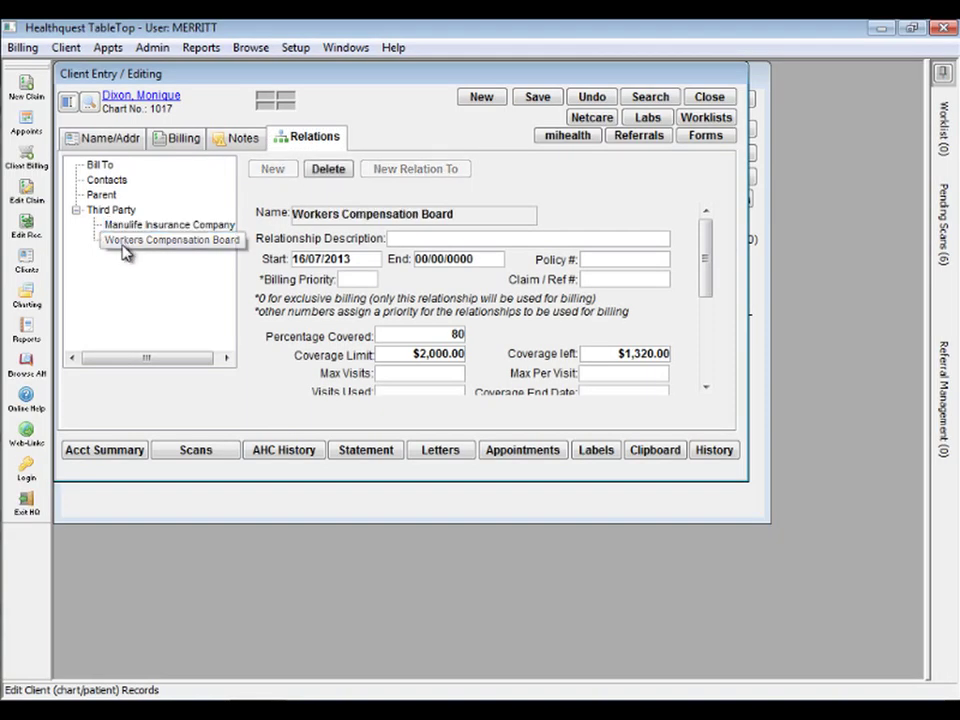
left_click(214, 225)
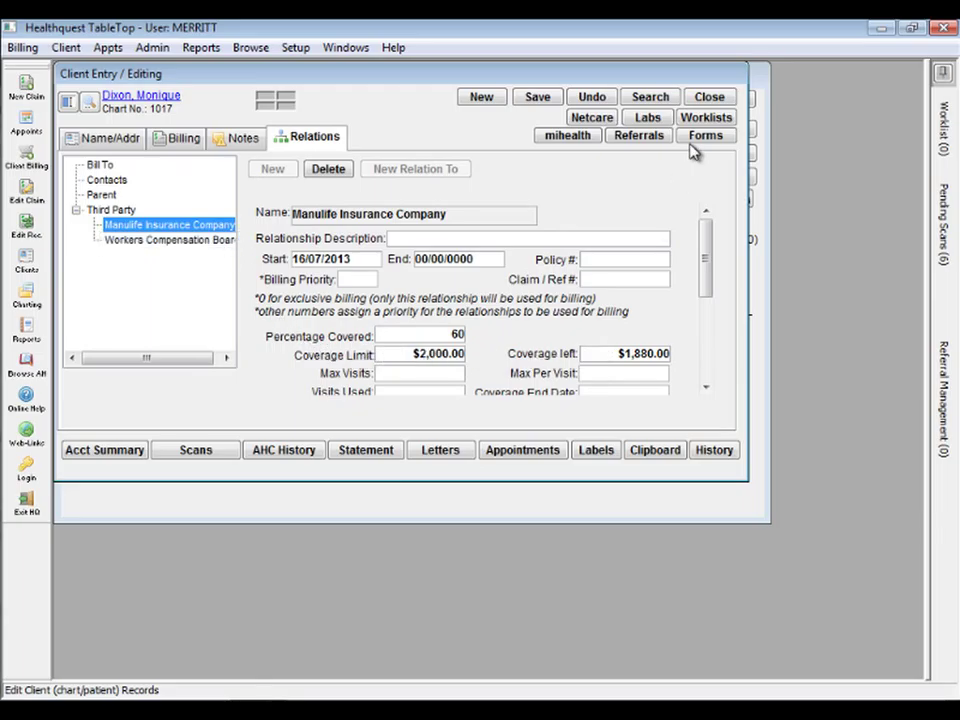
left_click(701, 96)
Step: Add the Medical Legal Report (LGLR) to the invoice and accept its multipayer split between WCB and MAN
left_click(271, 328)
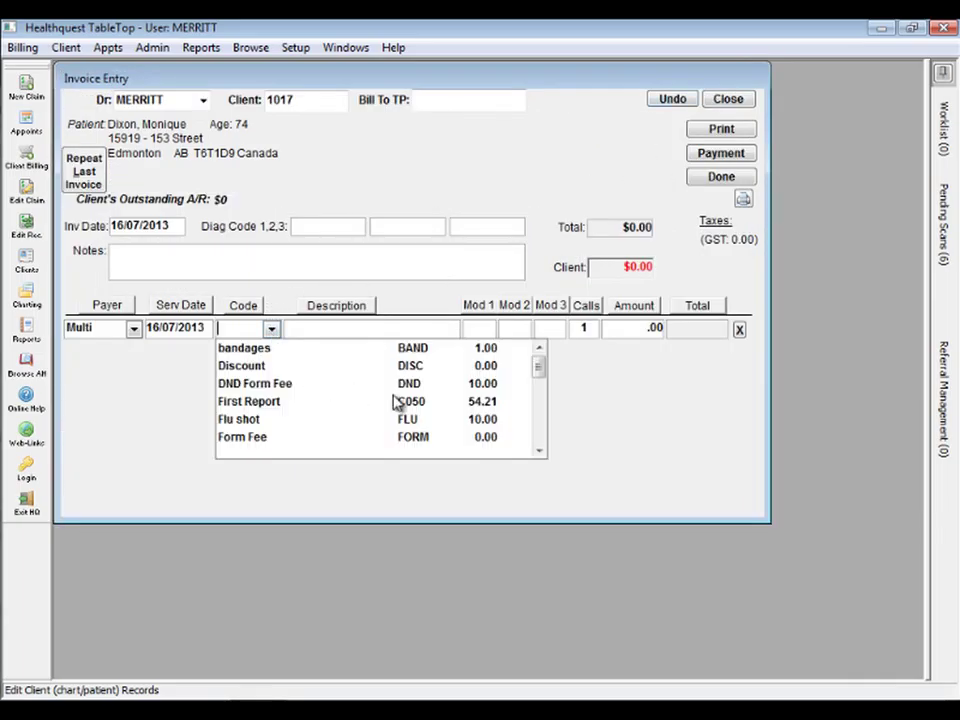
scroll(544, 377, "down", 2)
left_click(495, 388)
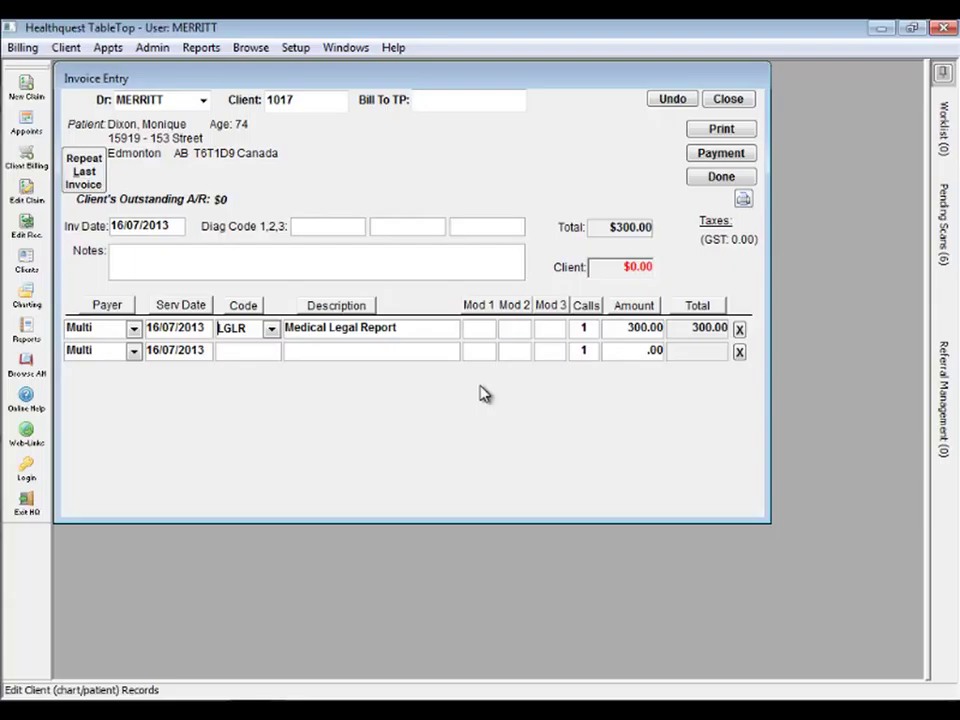
left_click(115, 330)
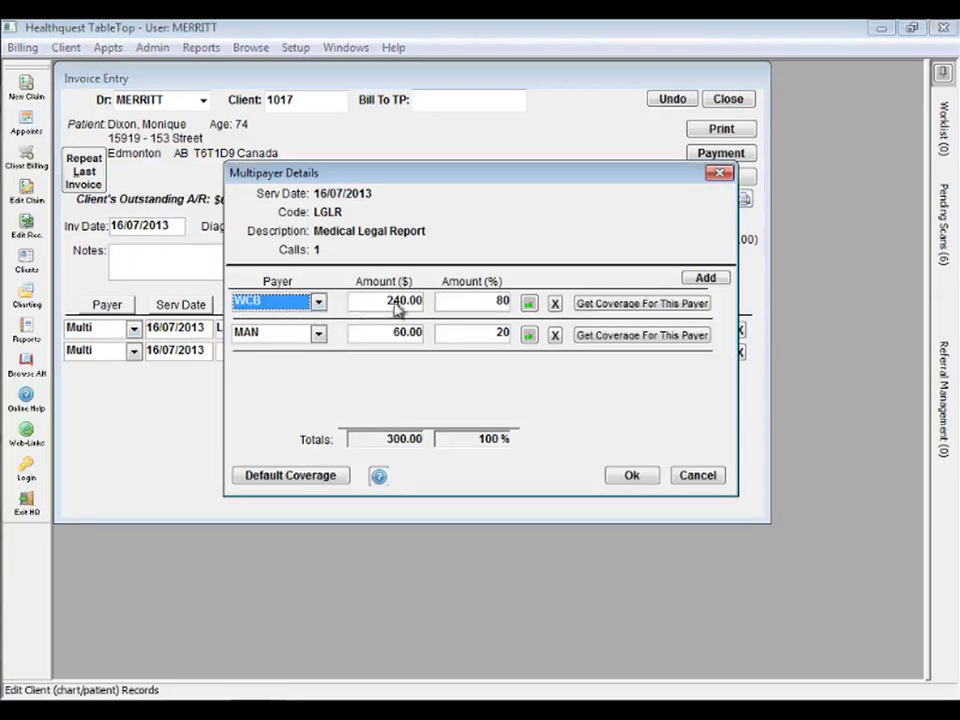
left_click(630, 475)
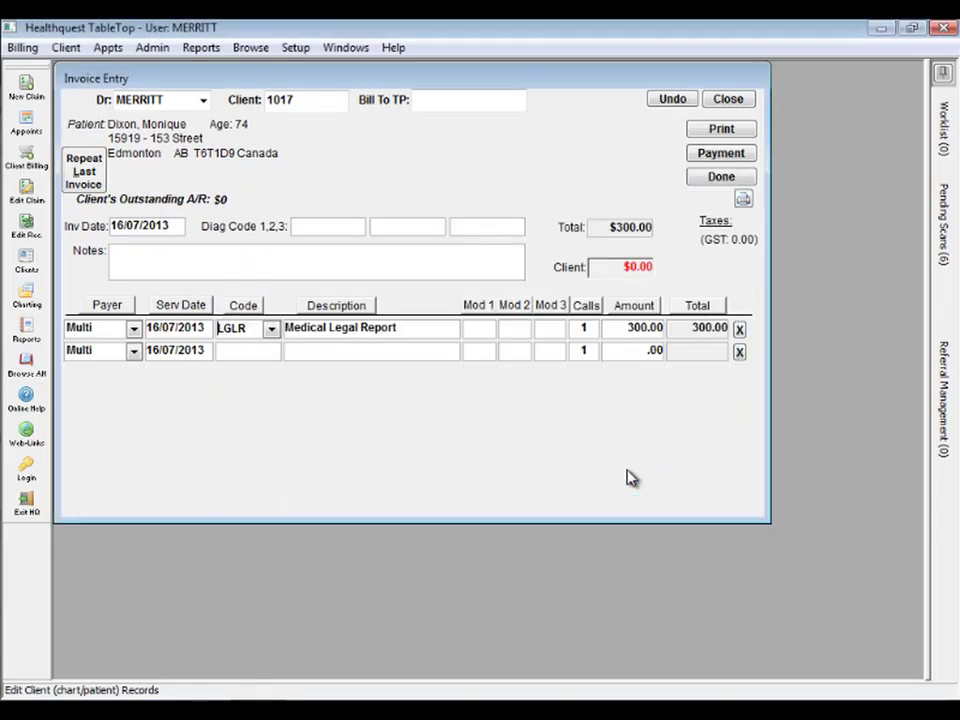
Step: Finalize the multipayer invoice for the Medical Legal Report
left_click(716, 179)
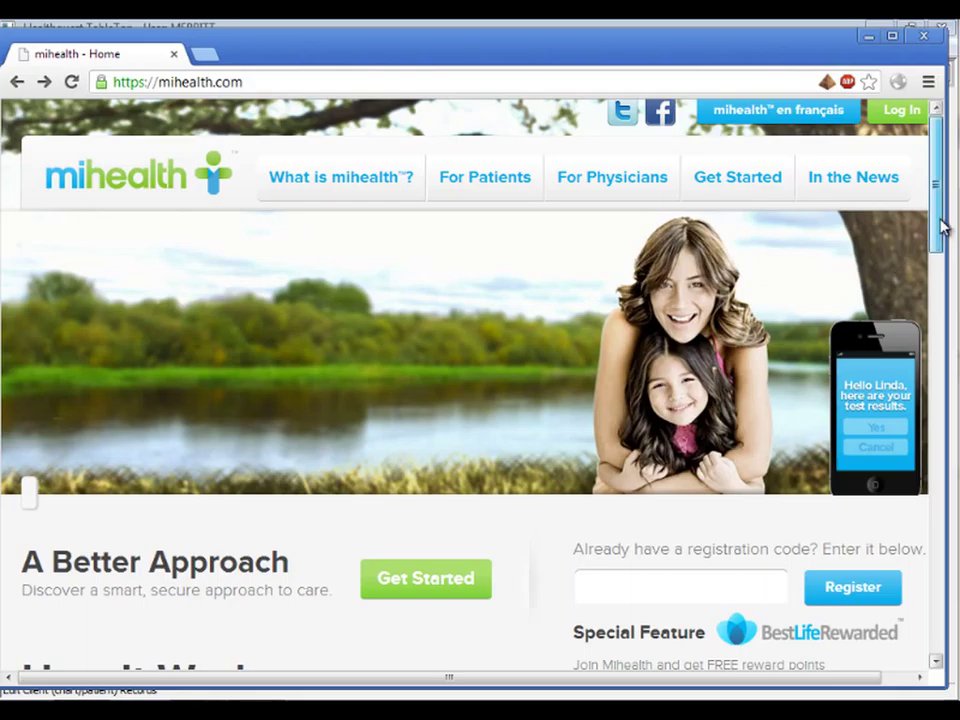
Step: View the mihealth website's home page and close the browser window
mouse_move(943, 223)
left_mouse_down()
mouse_move(950, 340)
mouse_move(948, 220)
left_mouse_up()
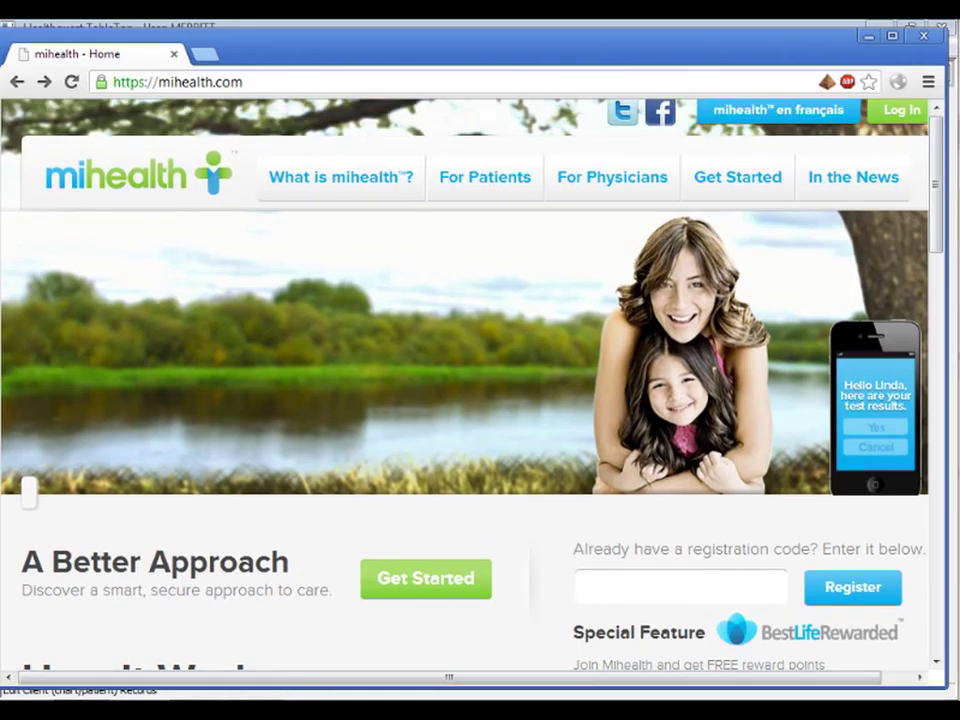
key("alt+F4")
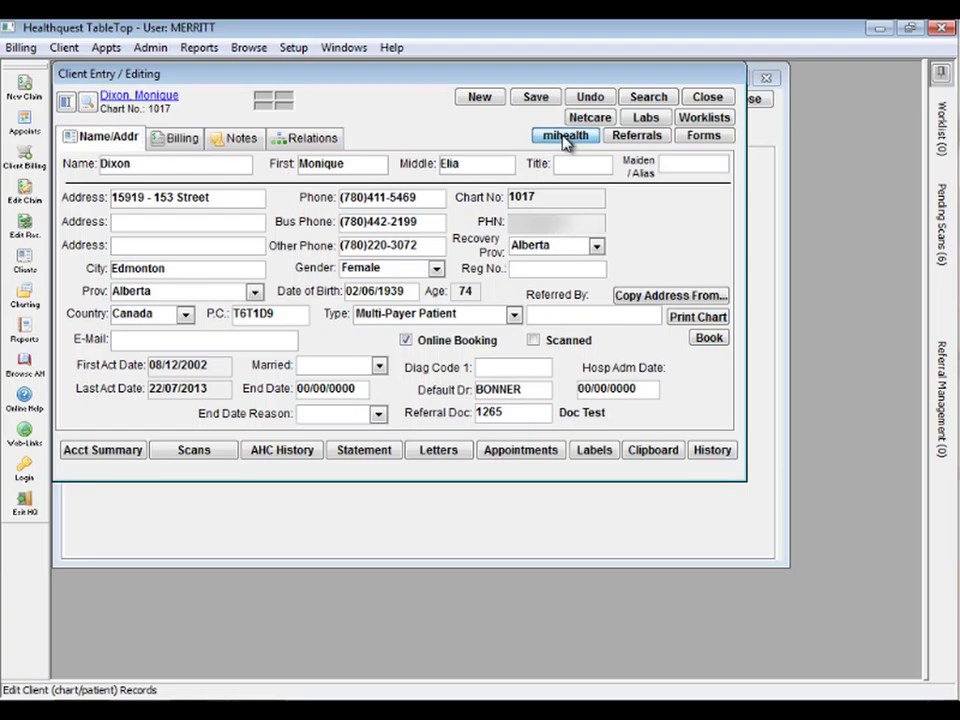
Step: Start a mihealth upload for the multi-payer client and add the Jul 22, 2013 Allergies entry to the upload items
left_click(565, 140)
left_click(457, 121)
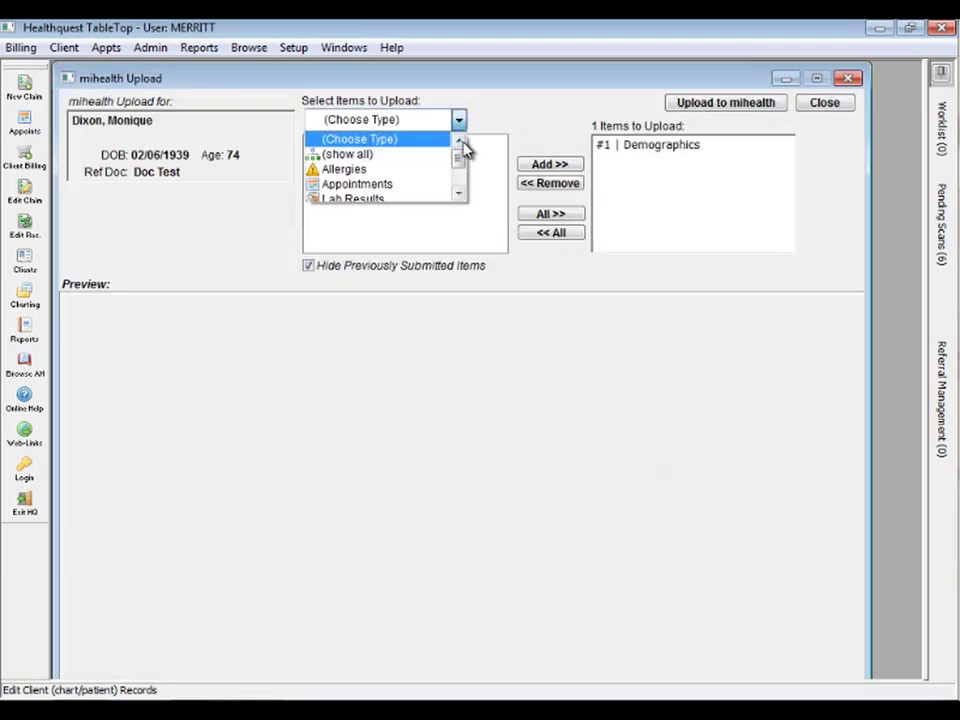
left_click_drag(458, 158, 459, 180)
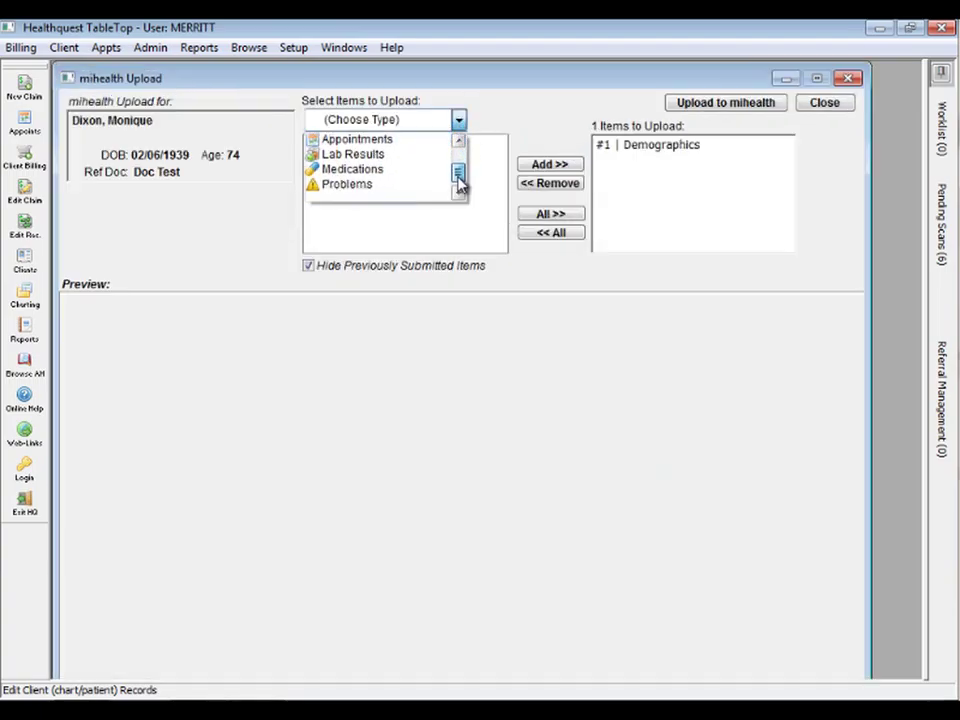
scroll(458, 184, "up", 3)
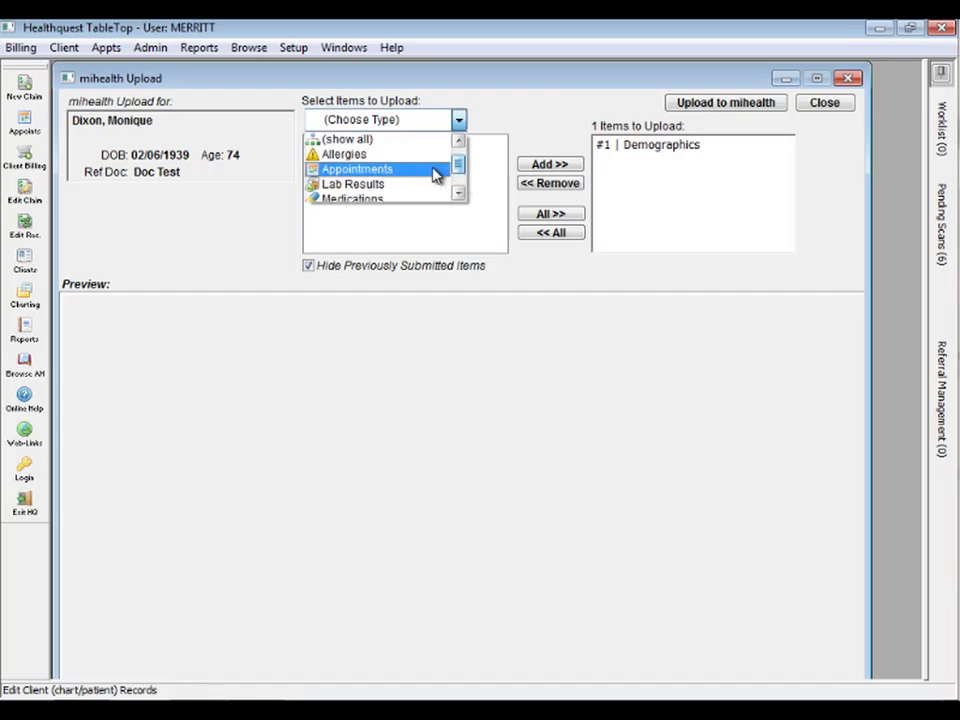
left_click(405, 156)
left_click(392, 163)
left_click(548, 164)
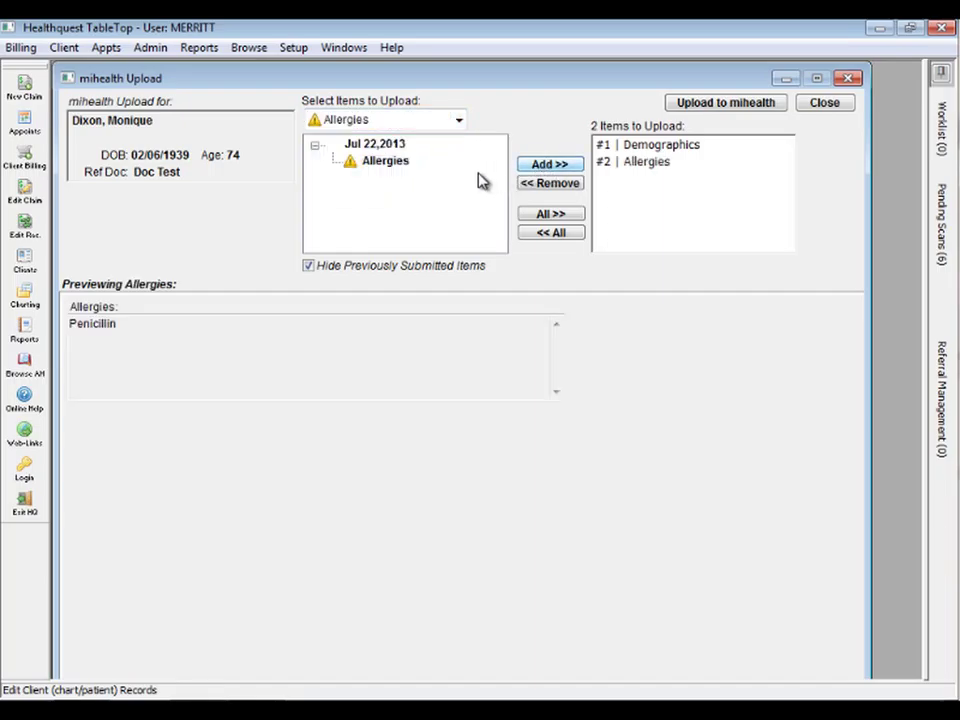
Step: Show the client's Lab Results and add the first MANUAL result from Mar 25, 2009 to the mihealth upload items
left_click(458, 119)
left_click(399, 171)
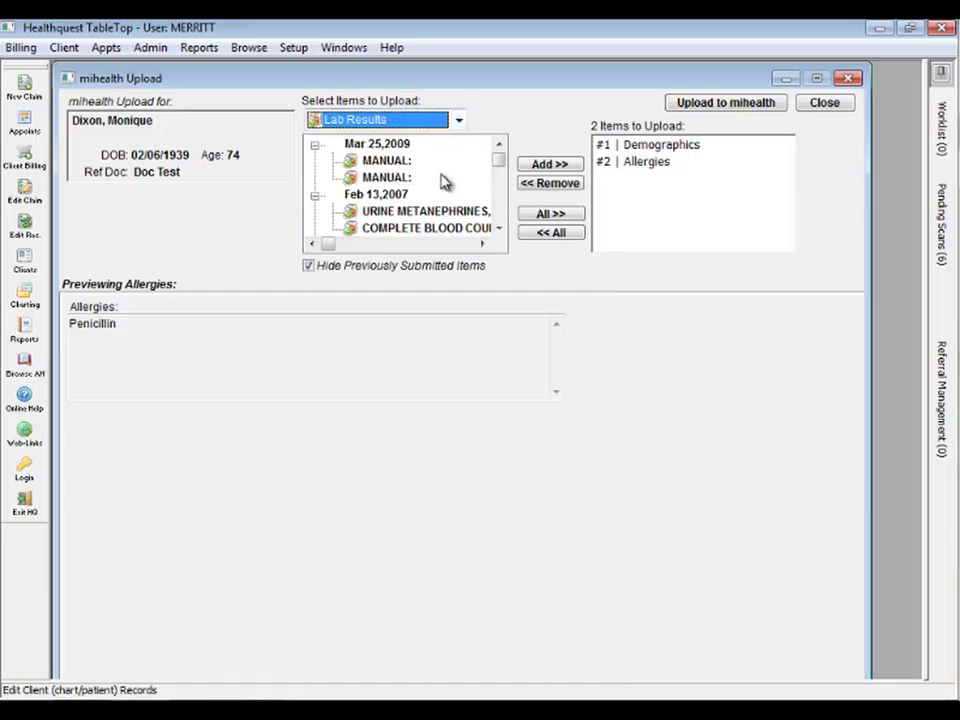
left_click(386, 161)
left_click(558, 166)
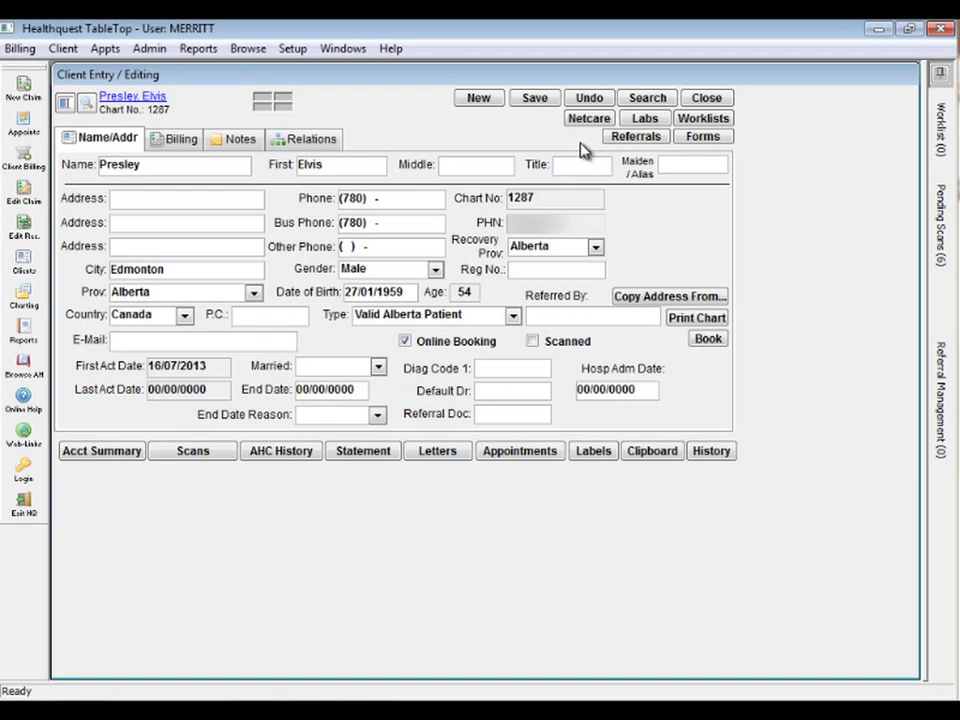
Step: Open Netcare from the client record with chart number 1287
left_click(594, 124)
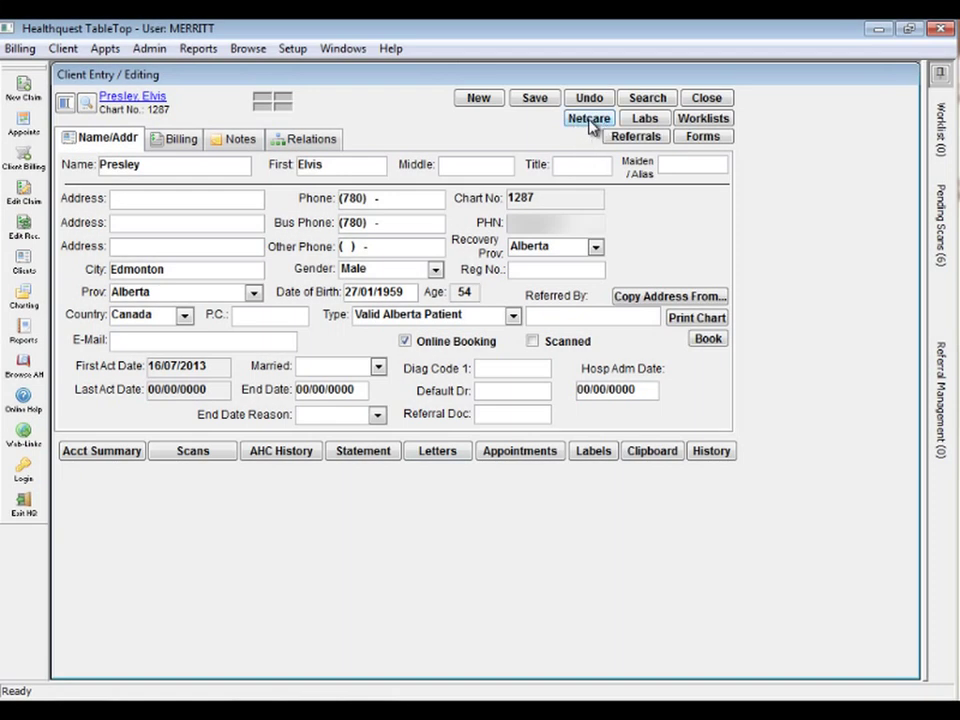